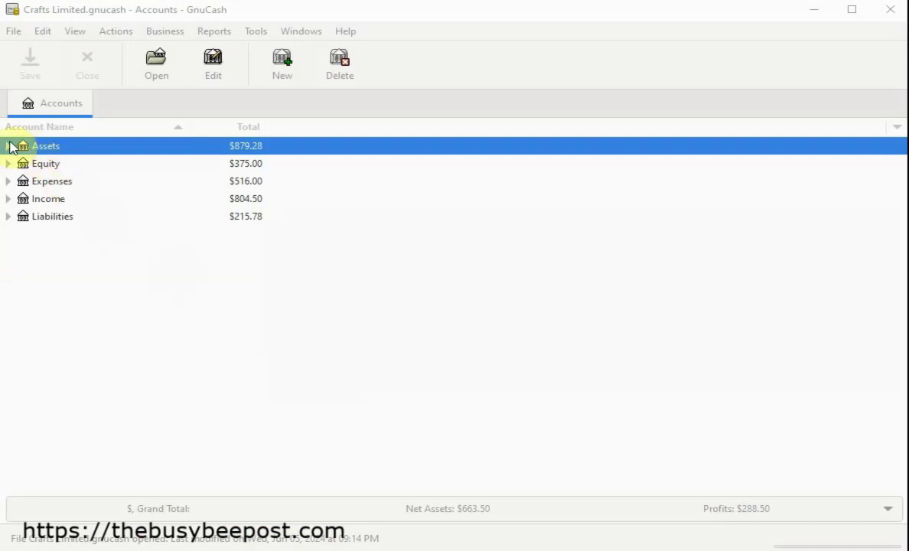
# - Expand Assets and Income in the account tree and open the Sales register (804.50 balance)
pyautogui.click(8, 146)
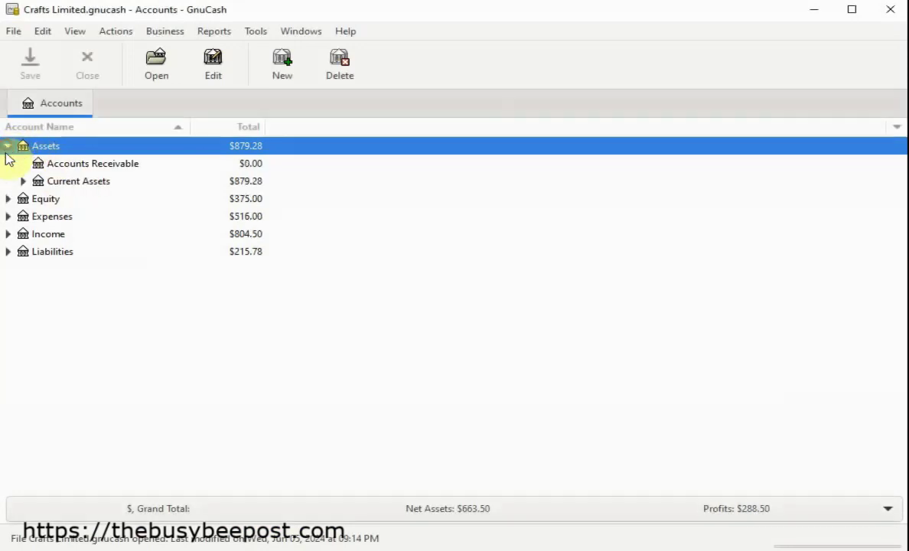
pyautogui.click(7, 234)
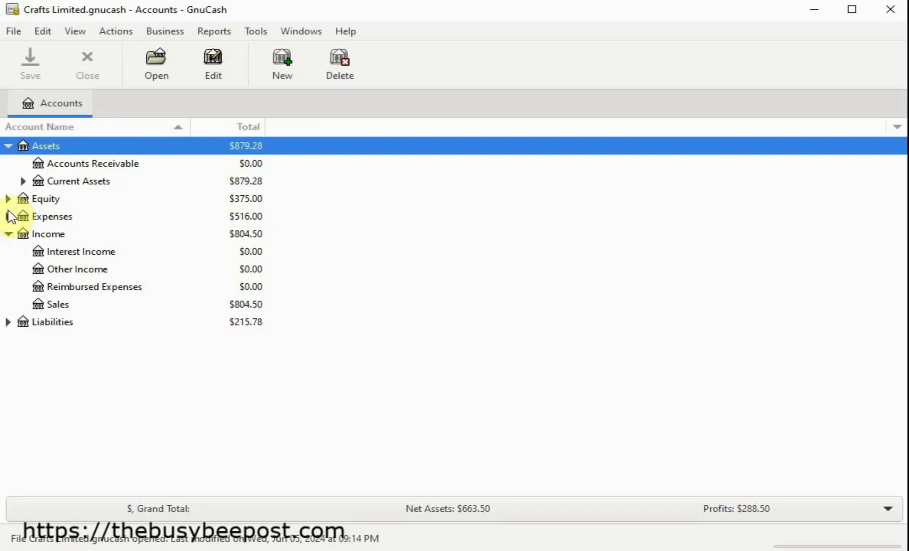
pyautogui.click(8, 216)
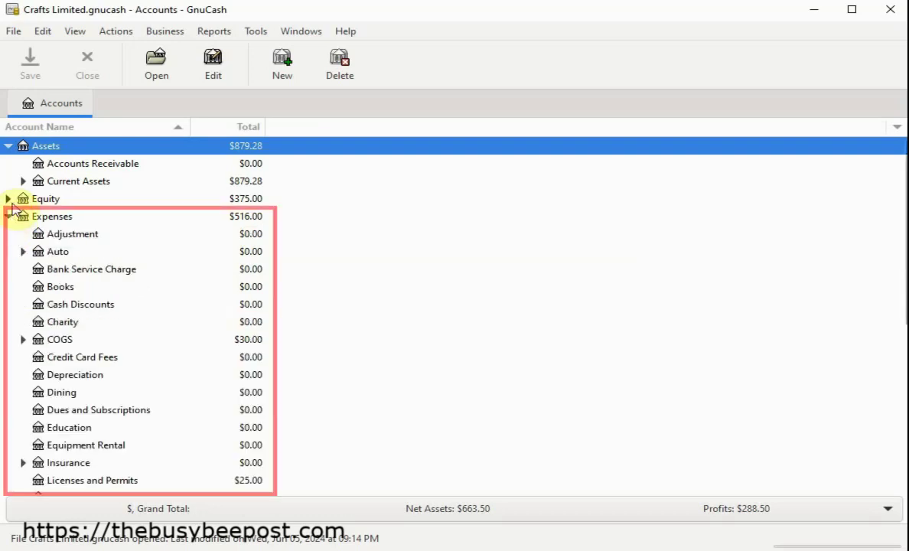
pyautogui.click(8, 199)
pyautogui.click(8, 199)
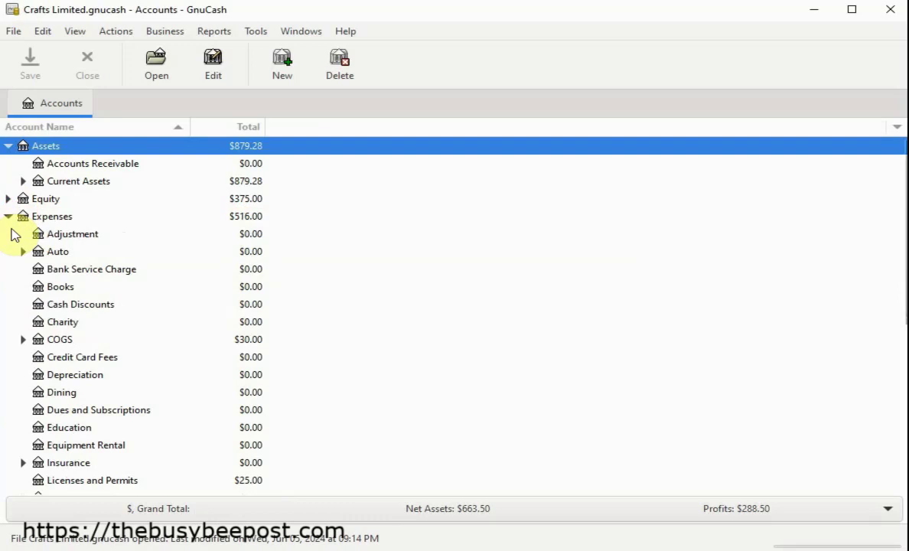
pyautogui.click(8, 216)
pyautogui.click(9, 233)
pyautogui.click(8, 234)
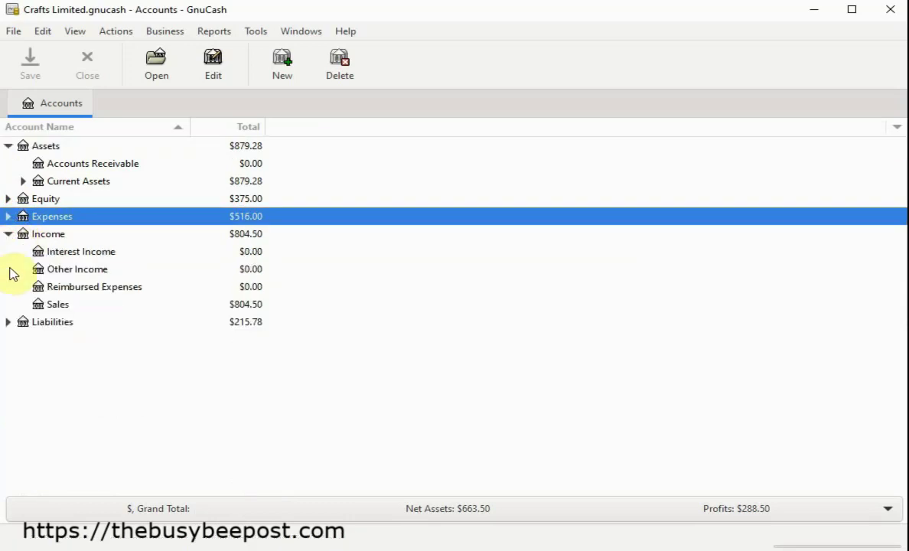
pyautogui.doubleClick(58, 304)
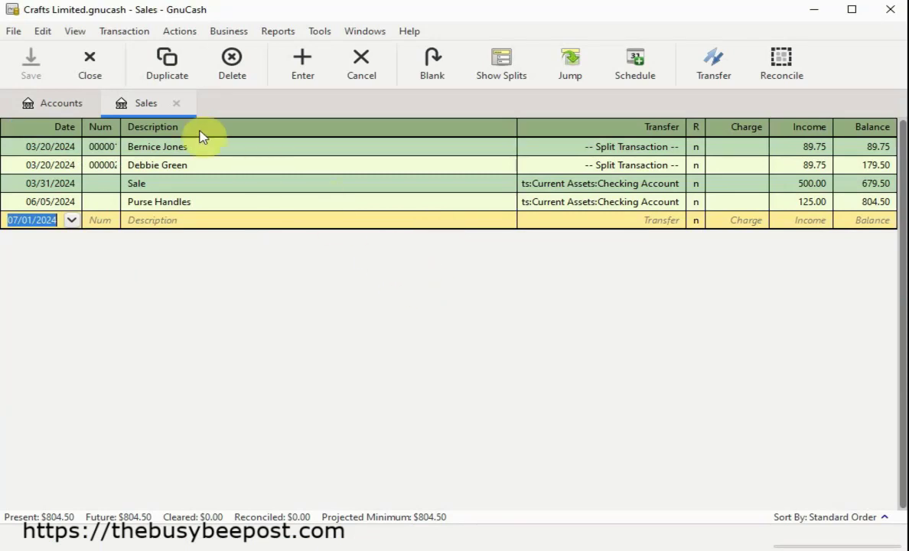
# - Close the Sales register tab after reviewing its four income transactions
pyautogui.click(176, 103)
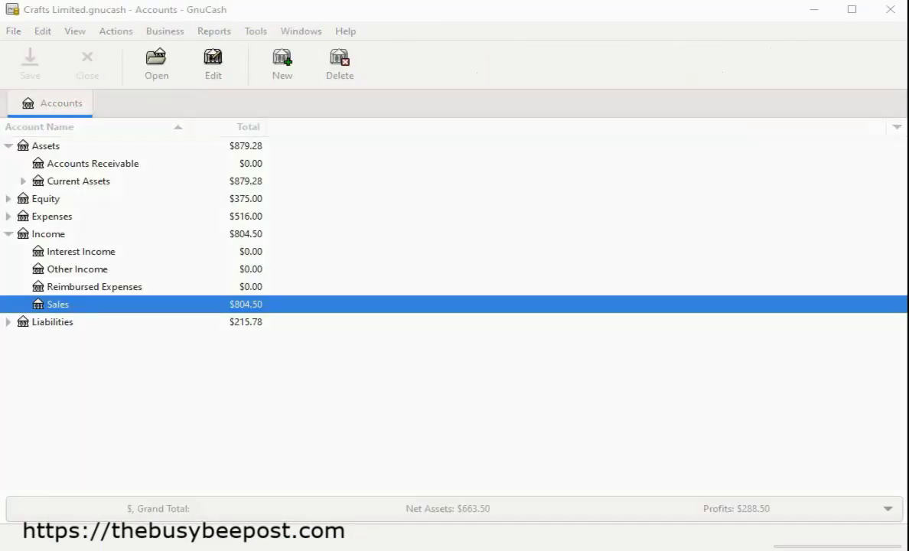
# - Open the Office Supplies expense register and bring up actions for its 02/15/2024 transaction
pyautogui.click(9, 216)
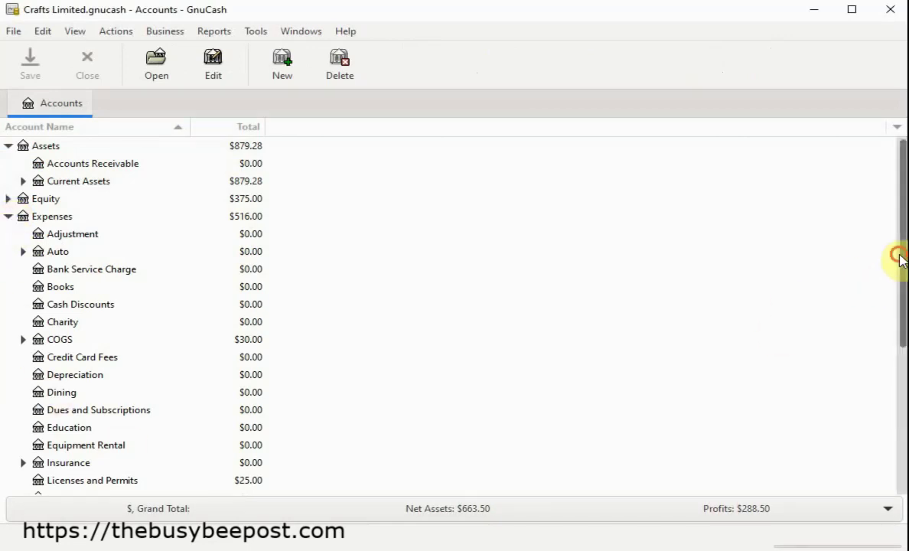
pyautogui.moveTo(901, 260); pyautogui.dragTo(894, 392)
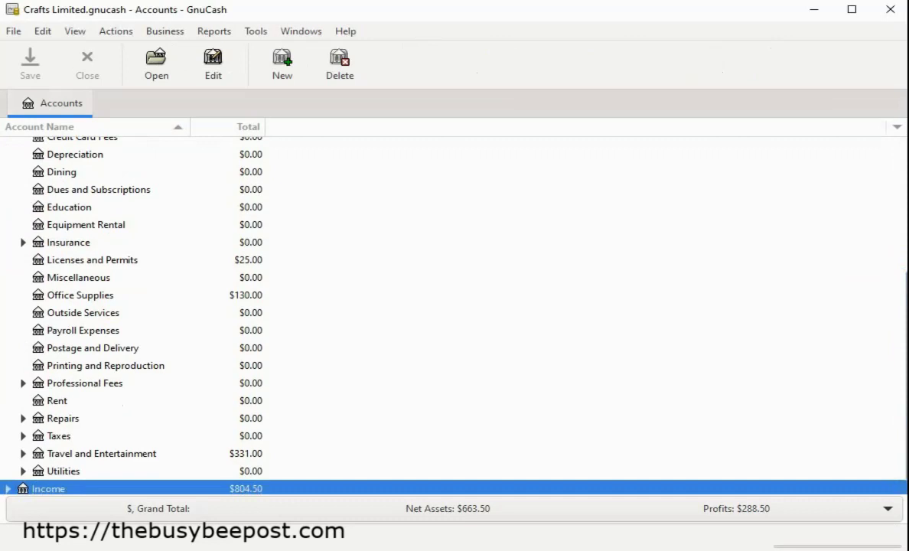
pyautogui.doubleClick(72, 297)
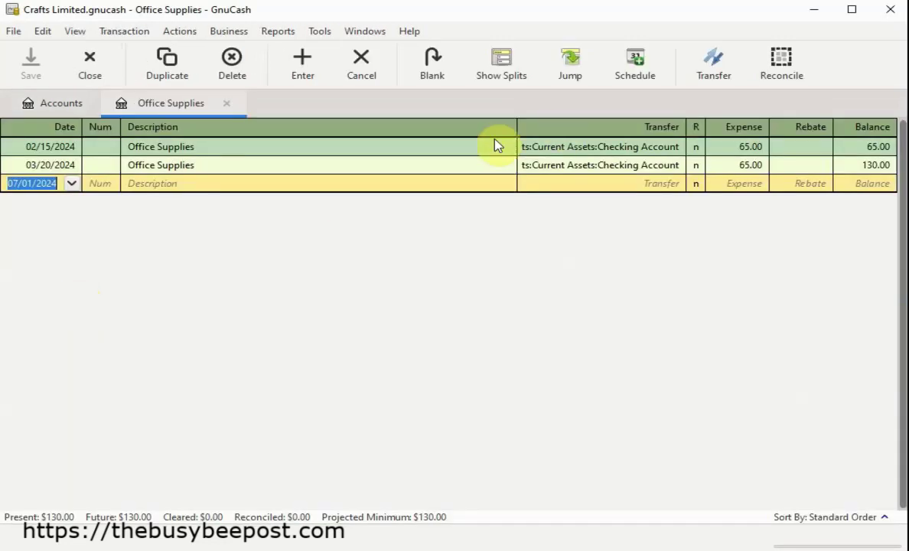
pyautogui.click(442, 149)
pyautogui.rightClick(437, 149)
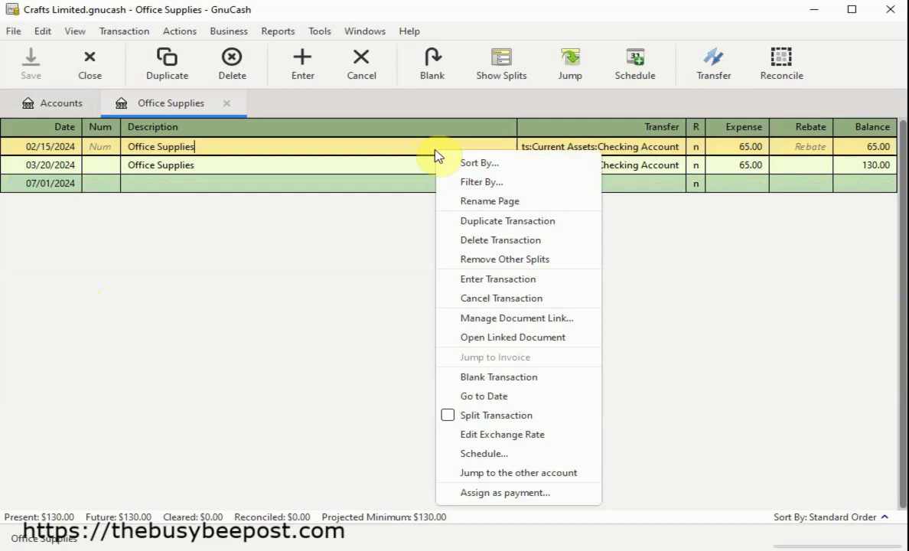
# - View the receipt.png linked to the 02/15/2024 transaction, then close the Photos window
pyautogui.click(514, 345)
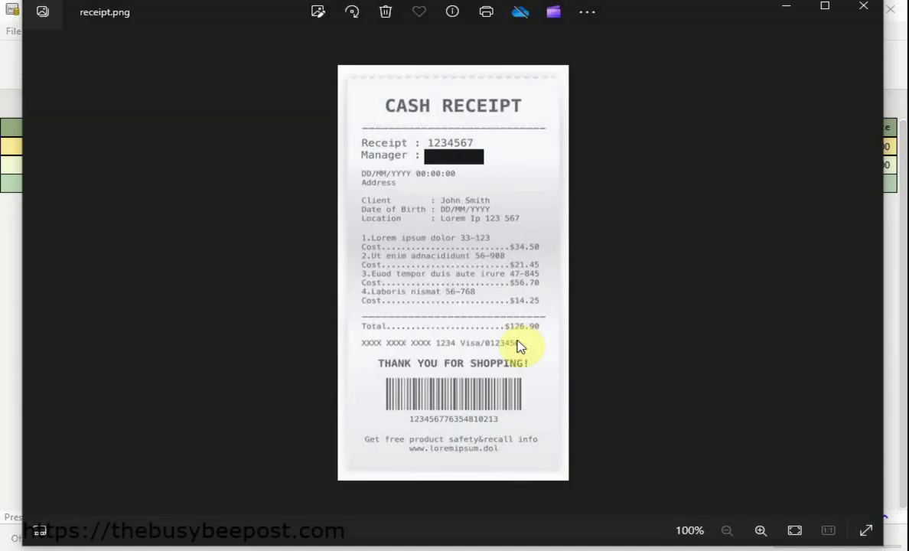
pyautogui.click(867, 11)
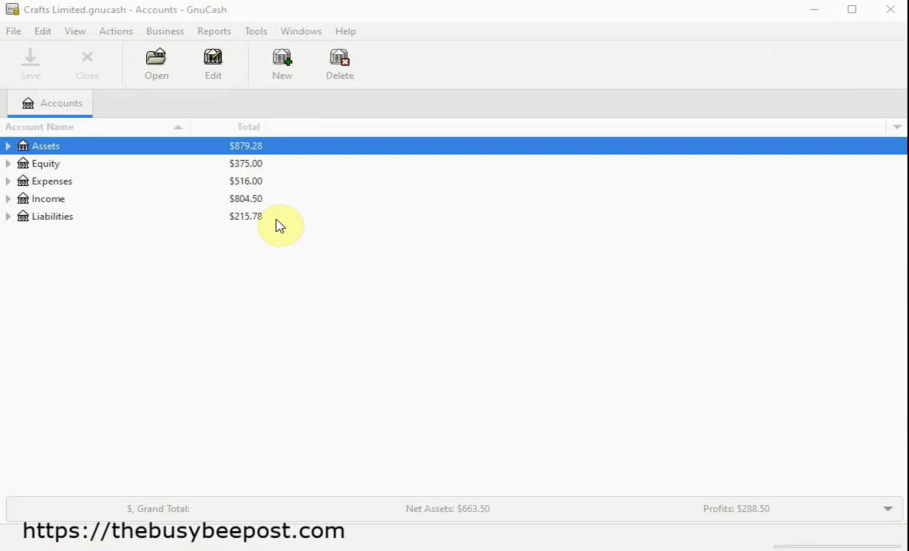
# - Expand Assets and Liabilities to reveal Accounts Payable, Credit Card and Customer Sales Tax
pyautogui.click(9, 146)
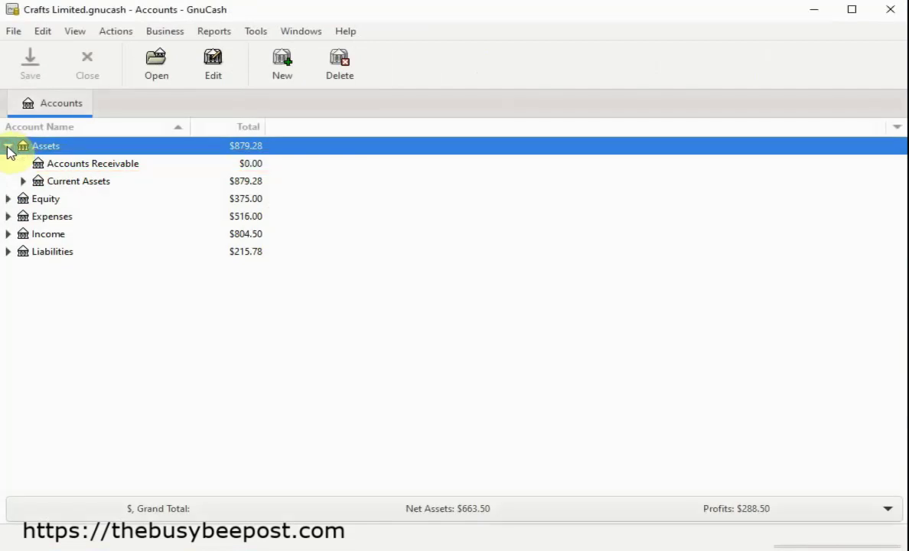
pyautogui.click(8, 251)
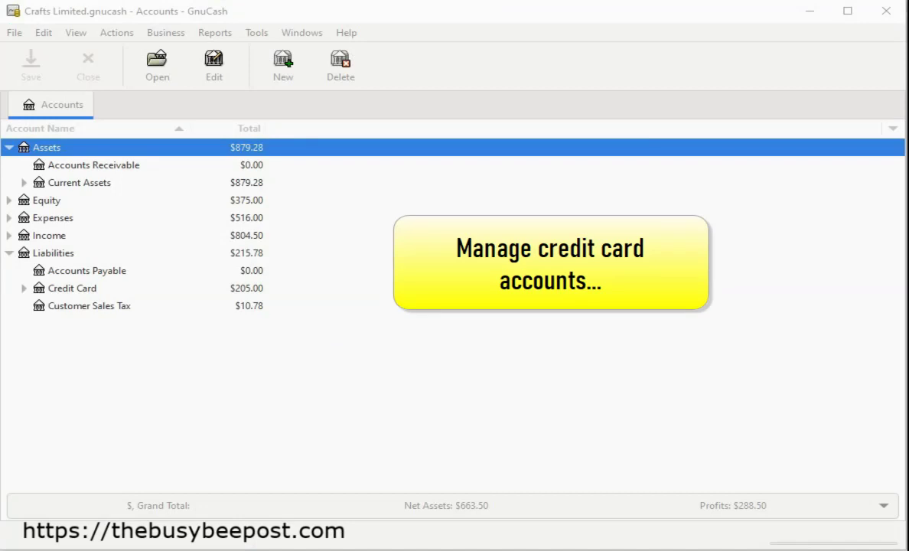
# - Reveal Keystone Visa under Credit Card and close its $205.00 transaction report
pyautogui.click(24, 290)
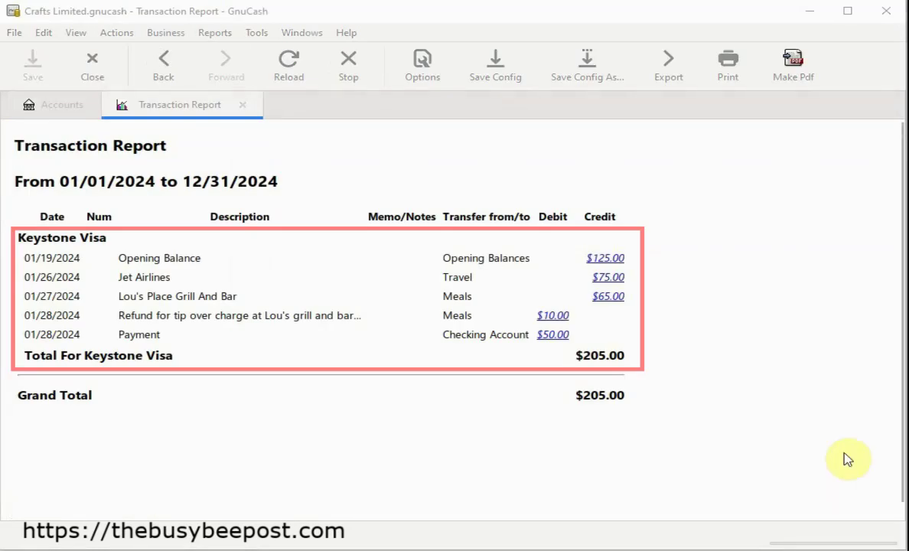
pyautogui.click(242, 105)
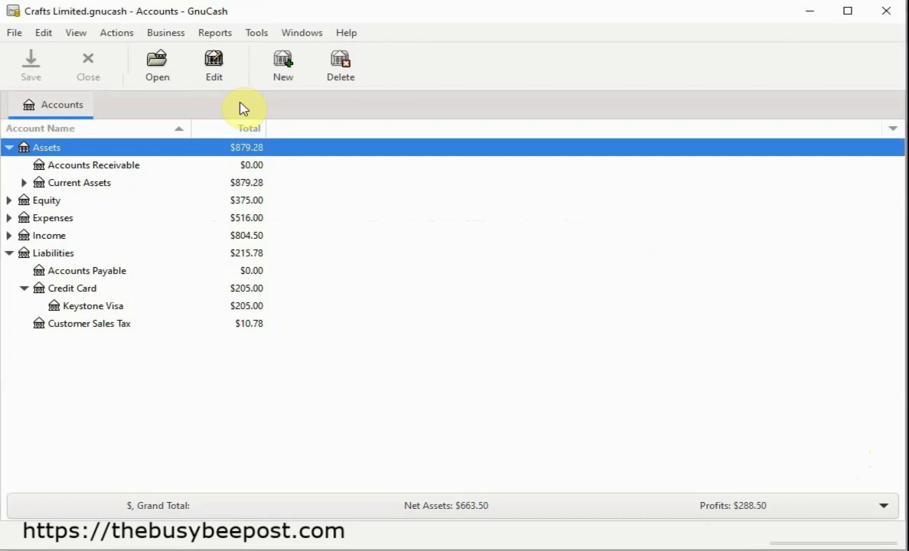
# - Browse the available File > Import options, then dismiss the menu
pyautogui.click(12, 35)
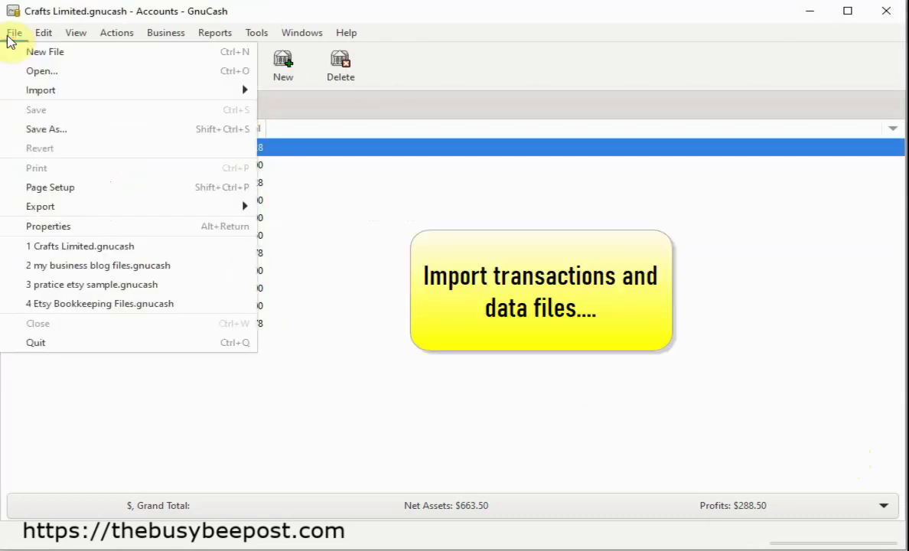
pyautogui.click(53, 89)
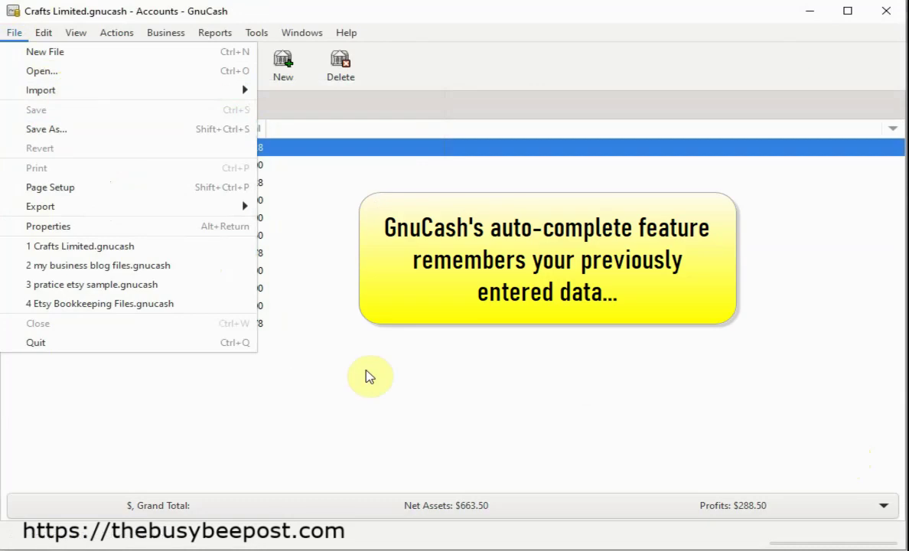
pyautogui.click(450, 323)
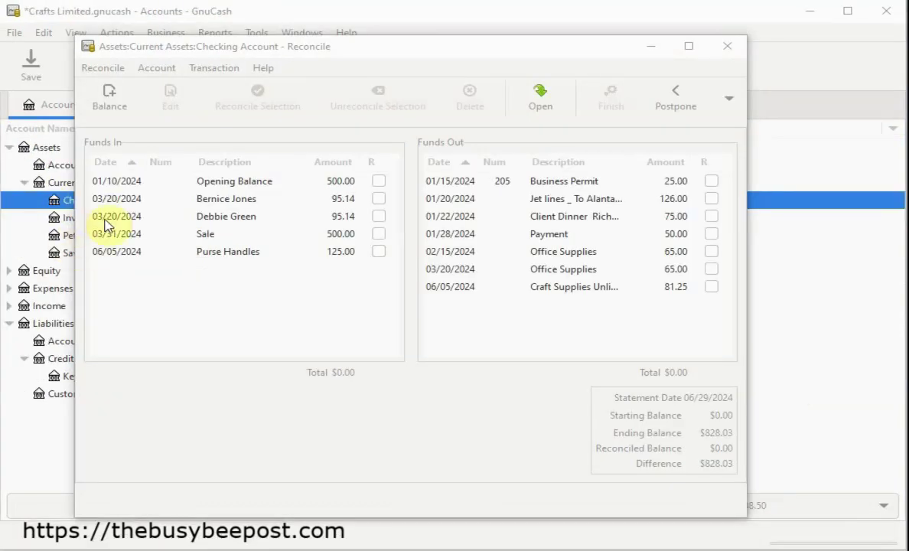
# - Mark the five Funds In deposits, Opening Balance through Purse Handles, as reconciled
pyautogui.click(378, 181)
pyautogui.click(379, 198)
pyautogui.click(379, 216)
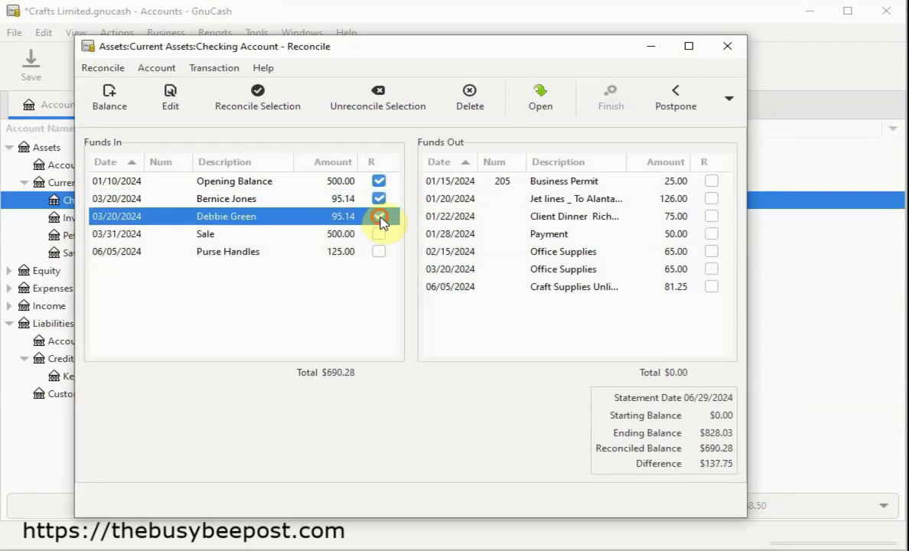
pyautogui.click(378, 234)
pyautogui.click(378, 251)
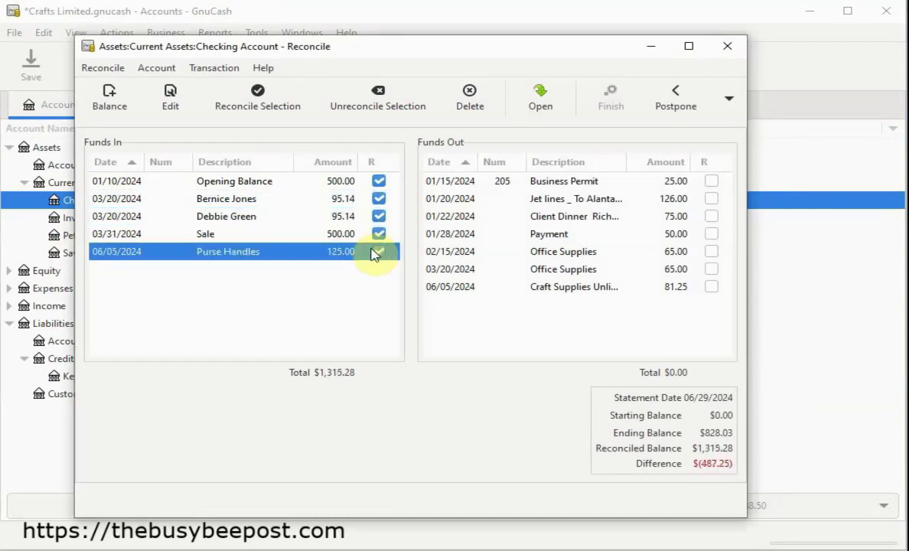
# - Mark the seven Funds Out payments reconciled, bringing the difference to $0.00
pyautogui.click(712, 181)
pyautogui.click(712, 198)
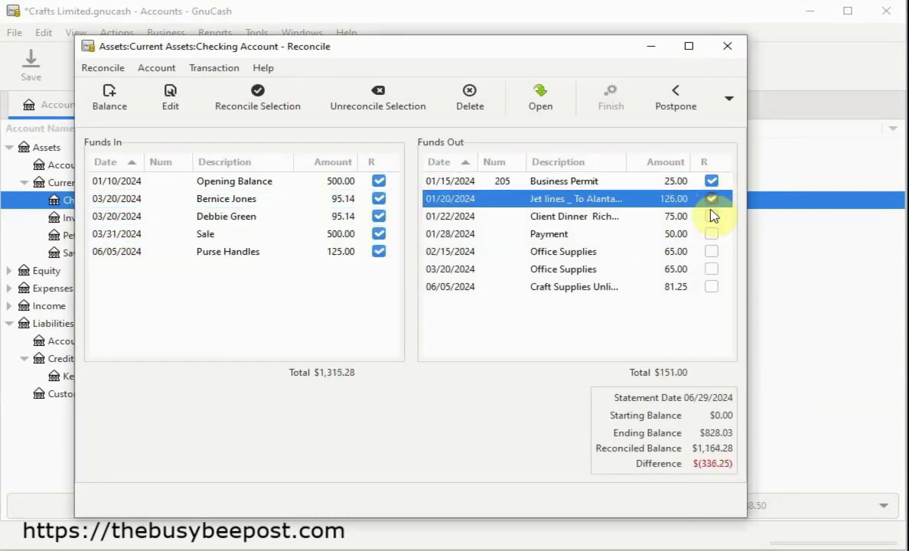
pyautogui.click(711, 216)
pyautogui.click(712, 234)
pyautogui.click(712, 251)
pyautogui.click(712, 268)
pyautogui.click(712, 286)
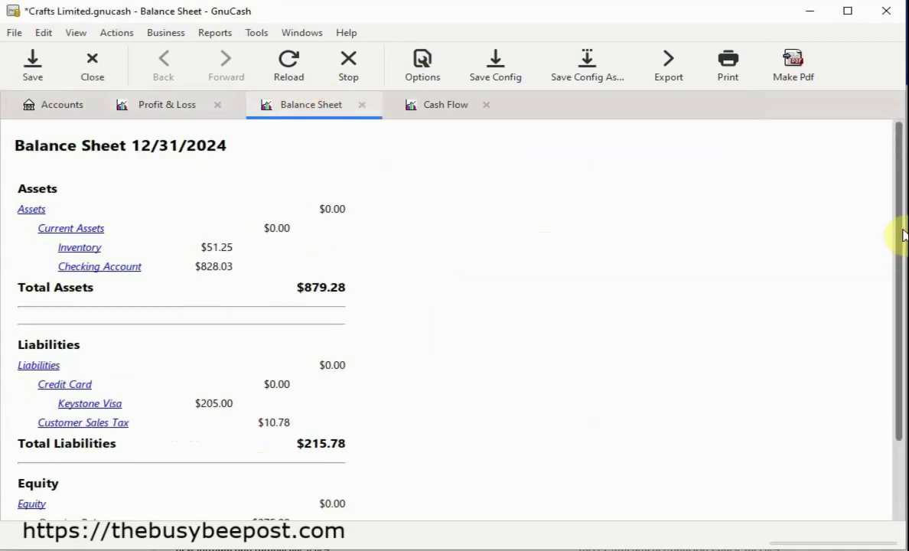
# - Scroll the Balance Sheet, then switch to the Cash Flow report and scroll through it
pyautogui.moveTo(895, 223); pyautogui.dragTo(880, 340)
pyautogui.scroll(3, 811, 310)
pyautogui.click(446, 106)
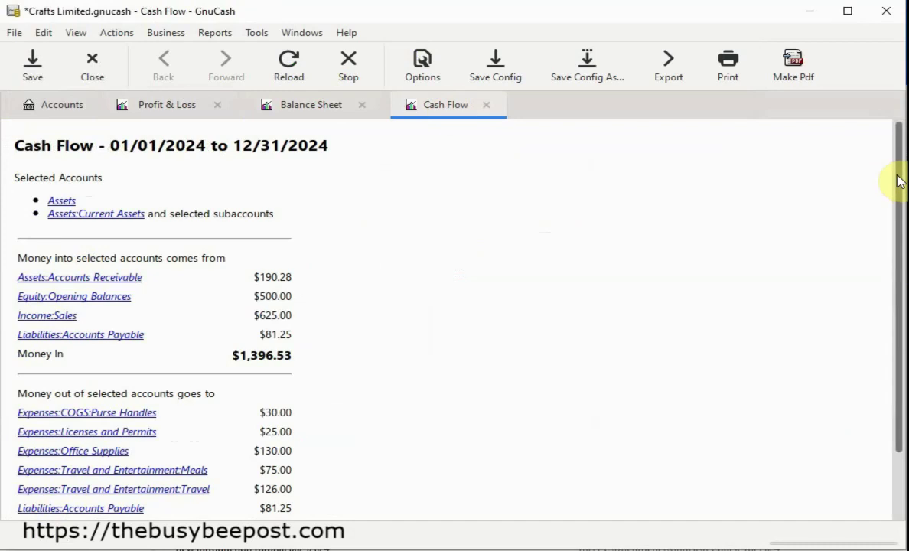
pyautogui.scroll(-3, 898, 177)
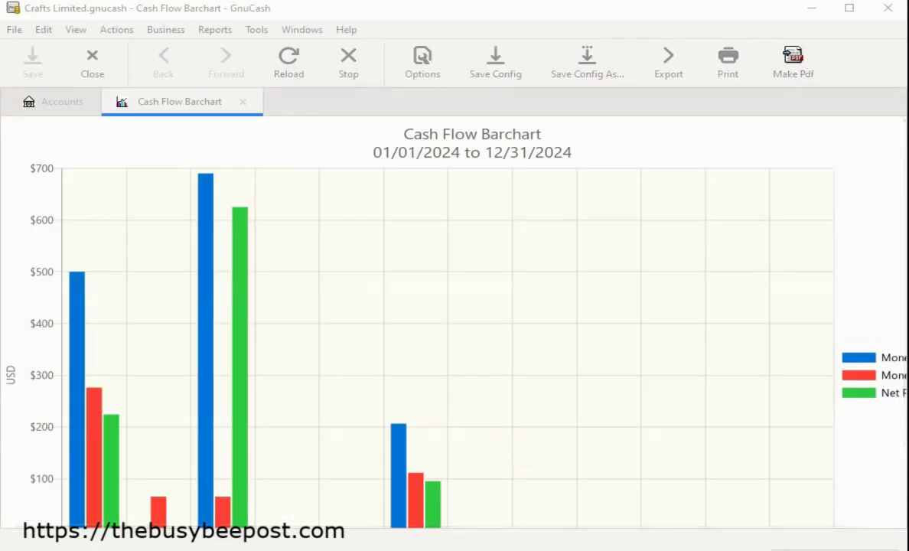
pyautogui.hotkey('ctrl', 'w')
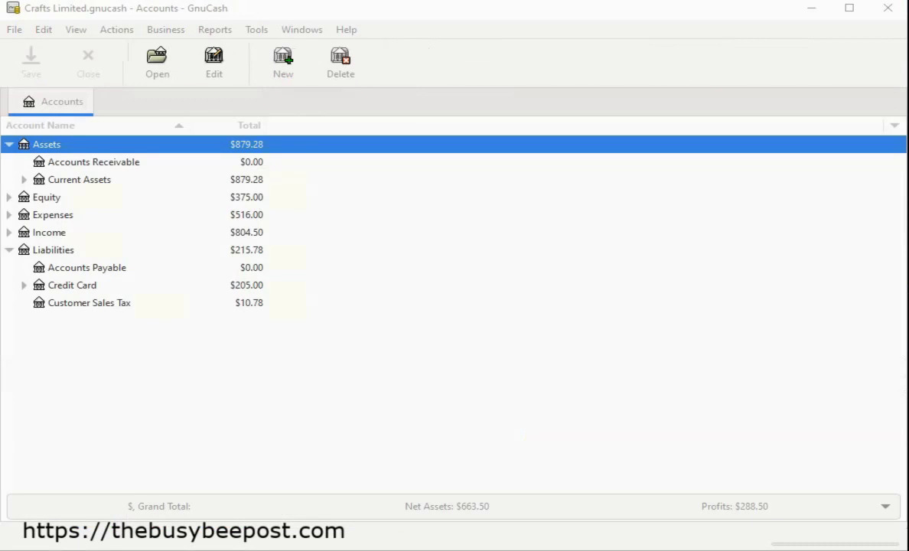